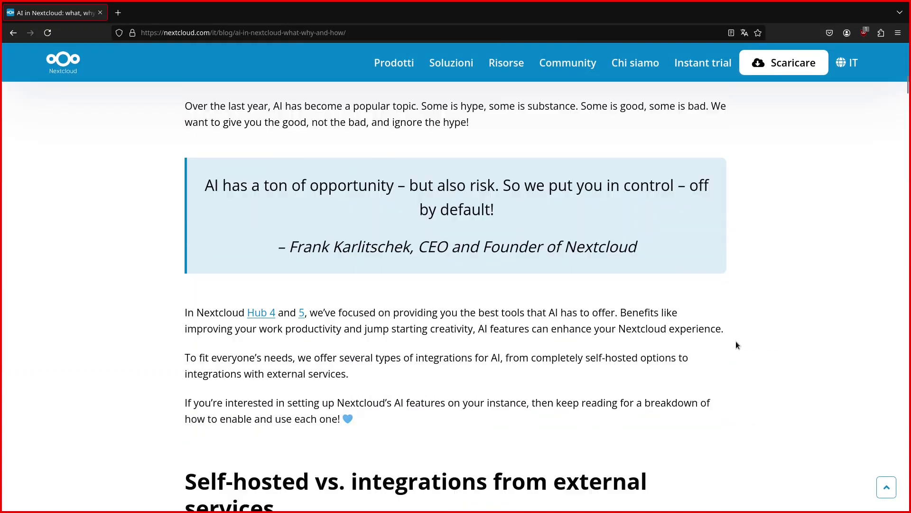
scroll(737, 342, down, 5)
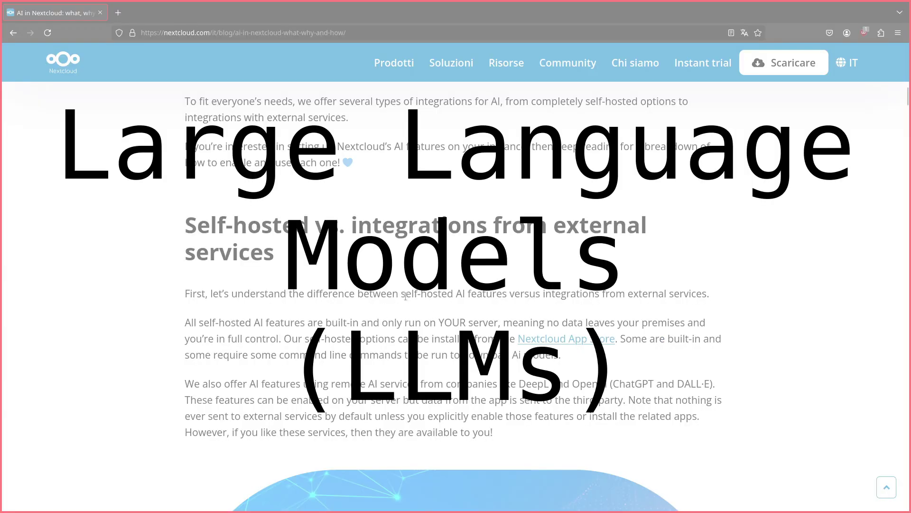
Scroll the Nextcloud blog, highlighting 'self-hosted AI' and the About LocalAI heading
drag(406, 296, 469, 295)
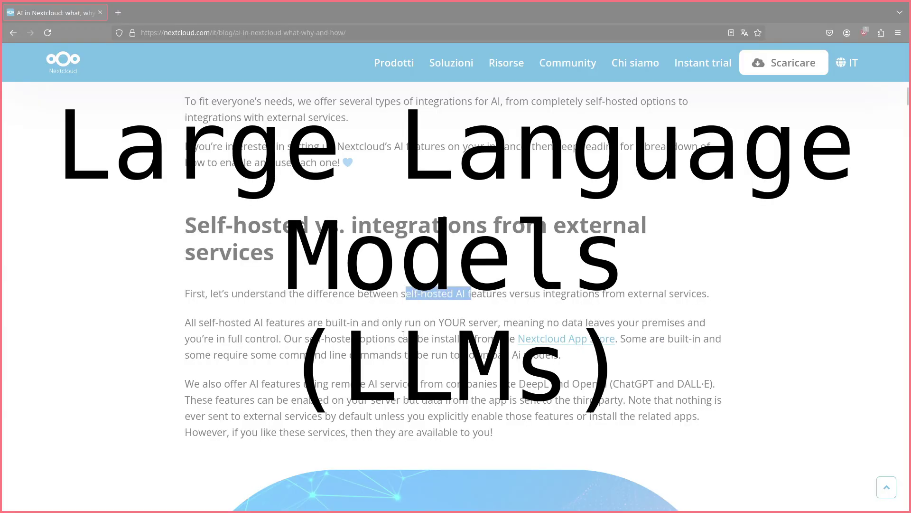
scroll(403, 333, down, 20)
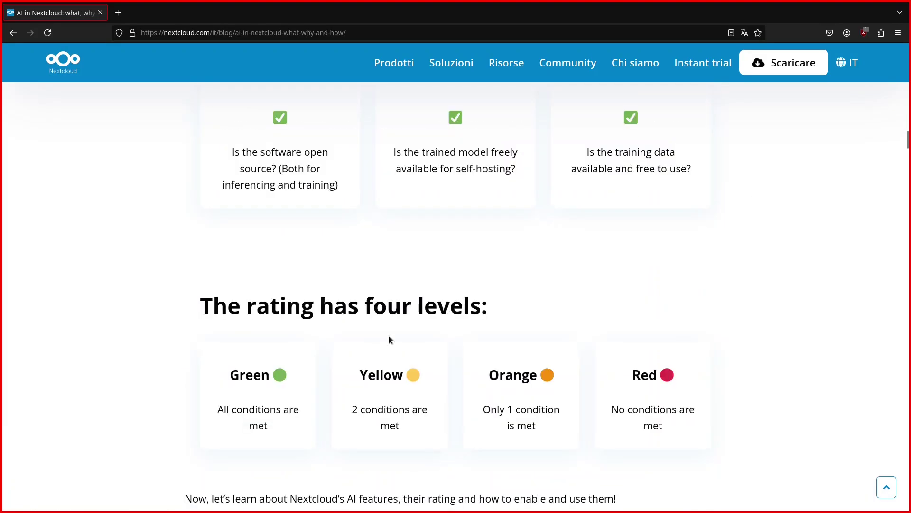
scroll(388, 336, down, 7)
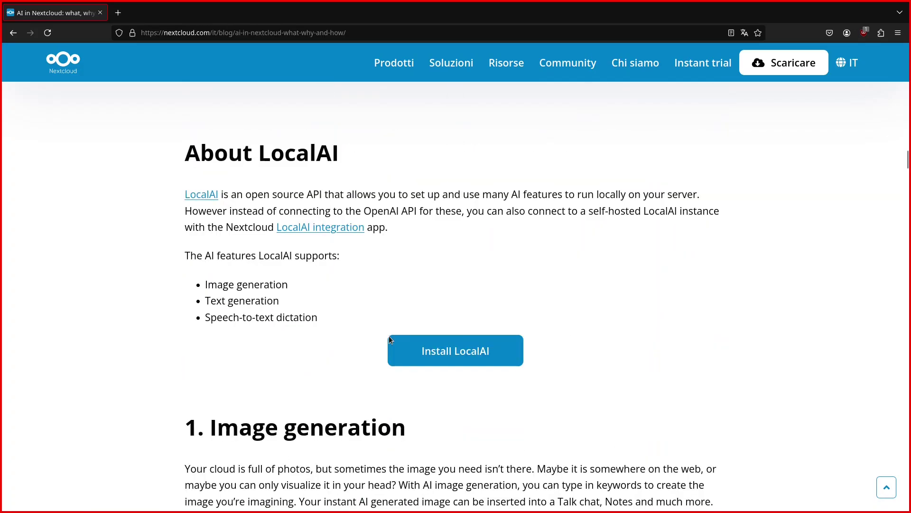
drag(169, 167, 378, 158)
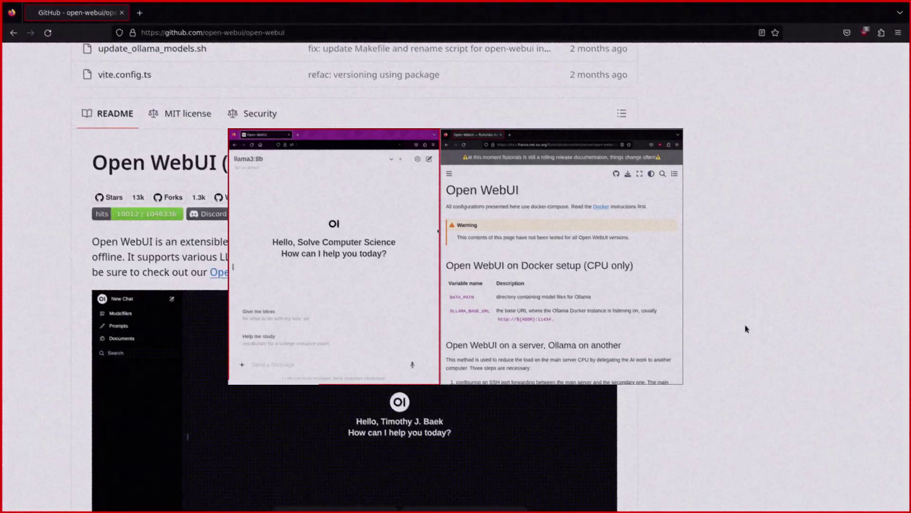
On GitHub, highlight the README heading, its description line and its first sentence
drag(93, 162, 227, 162)
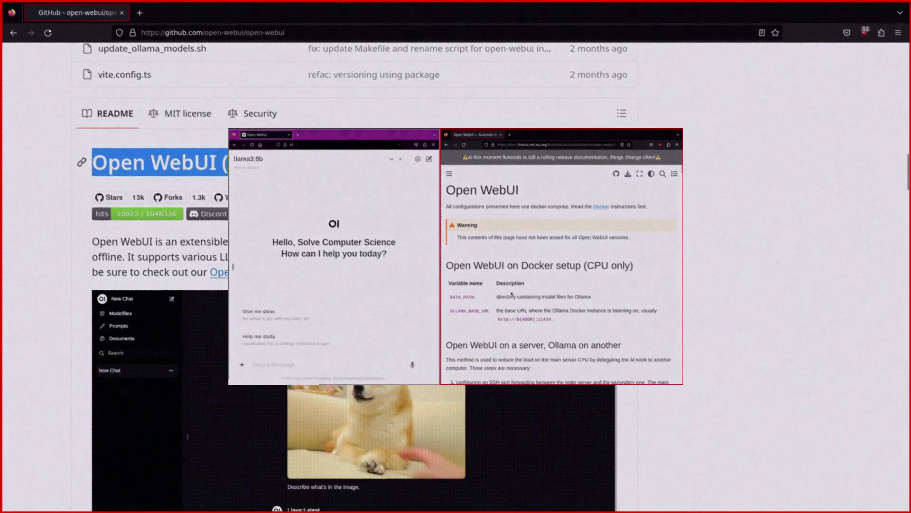
click(123, 238)
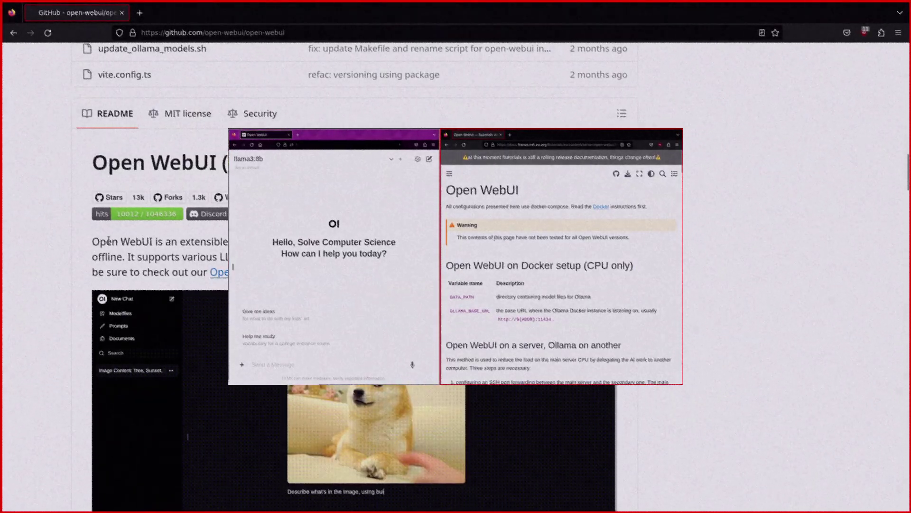
drag(93, 241, 227, 242)
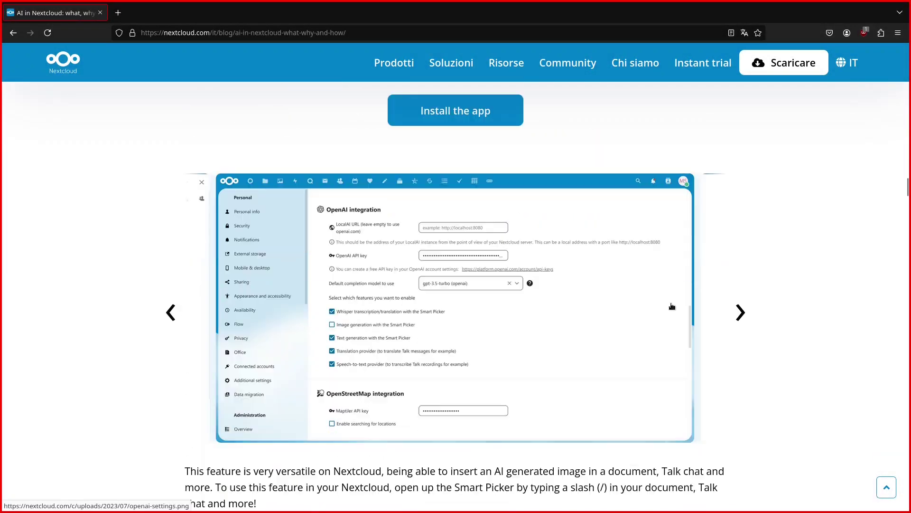
scroll(671, 306, down, 15)
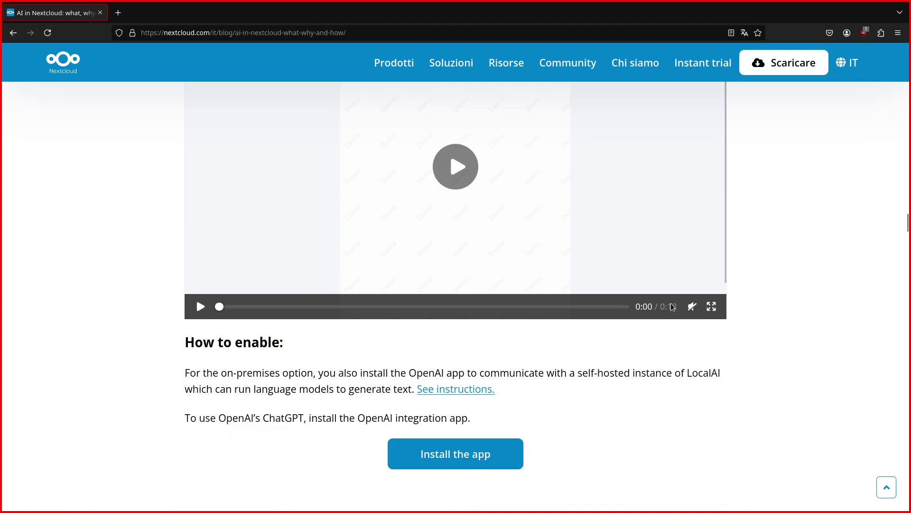
scroll(671, 303, down, 10)
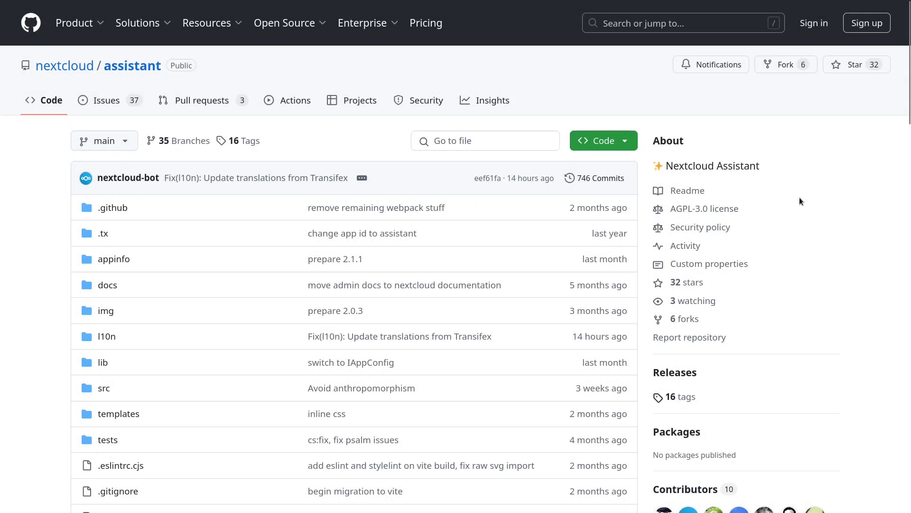
scroll(800, 199, down, 15)
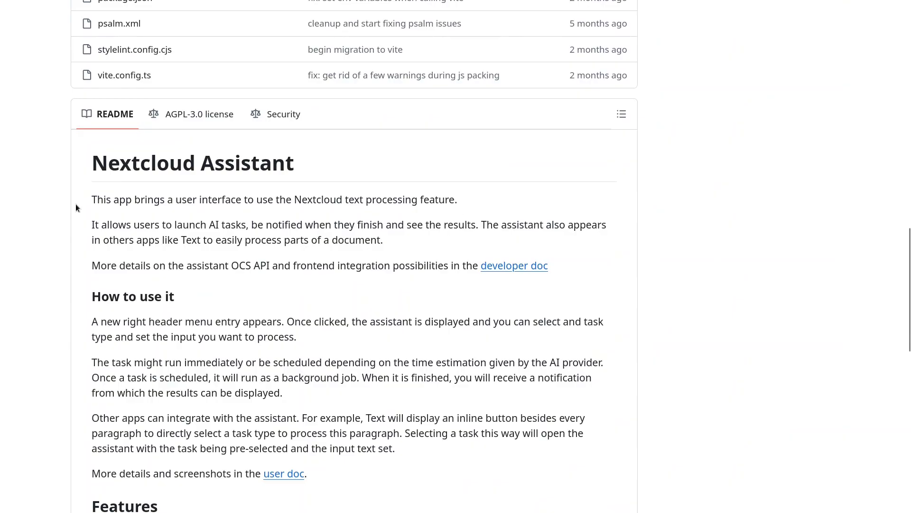
drag(91, 199, 226, 199)
triple_click(425, 199)
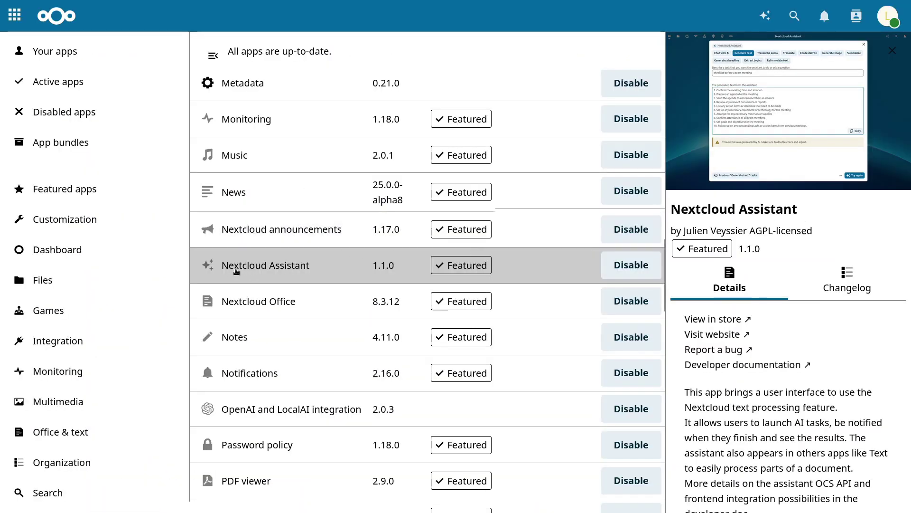
Go from the account menu to Administration settings, then to the Artificial Intelligence section
click(887, 16)
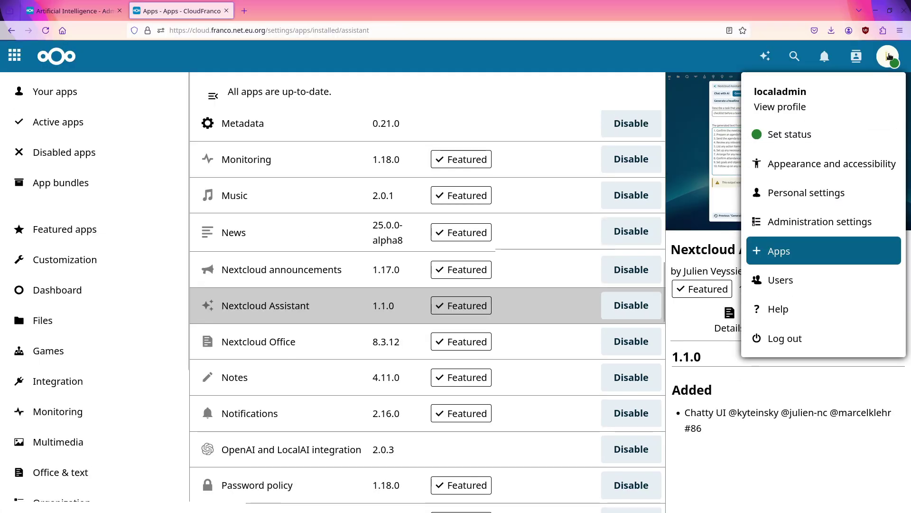
click(888, 56)
click(888, 56)
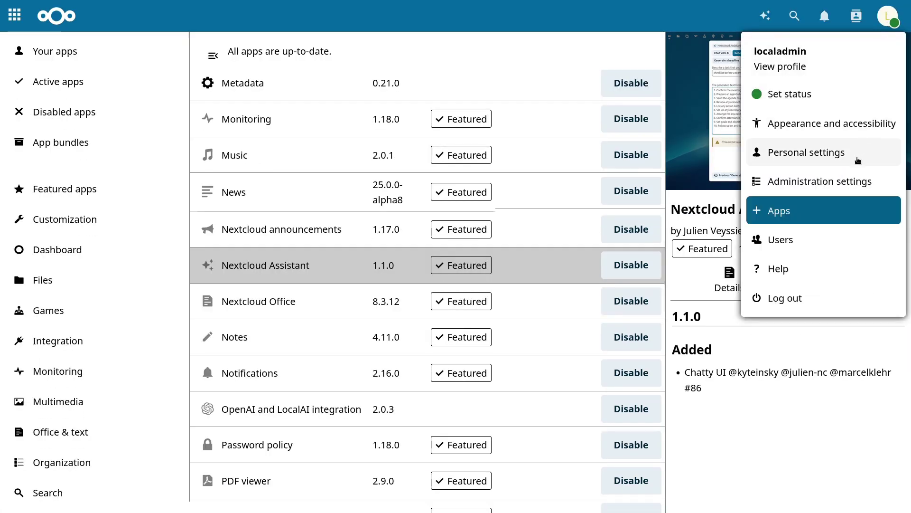
click(838, 175)
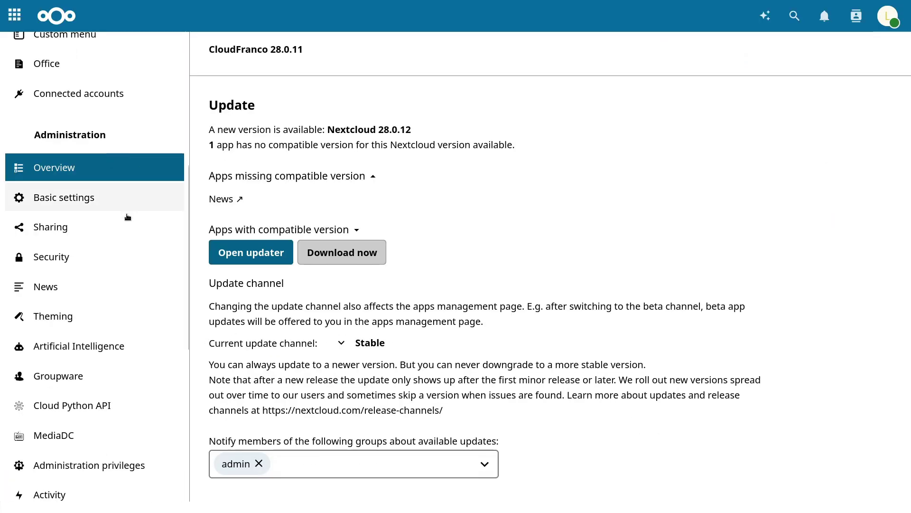
click(93, 350)
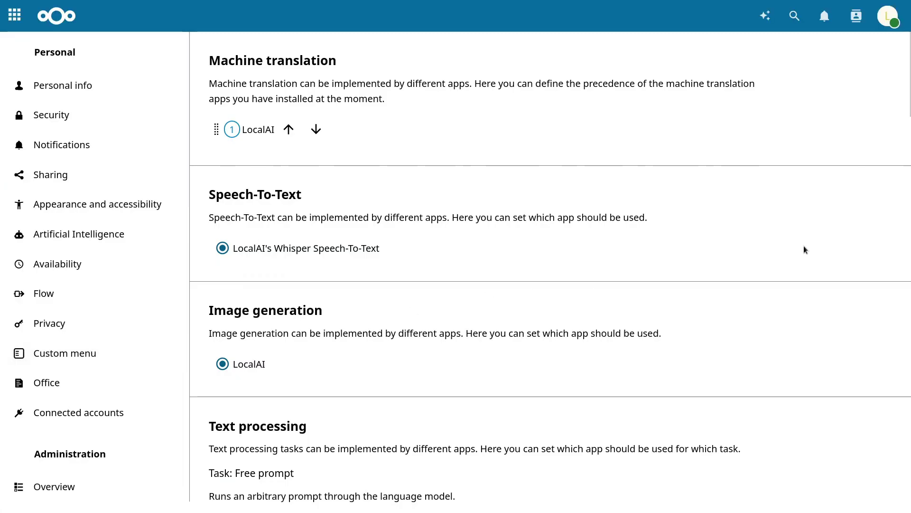
scroll(826, 236, down, 2)
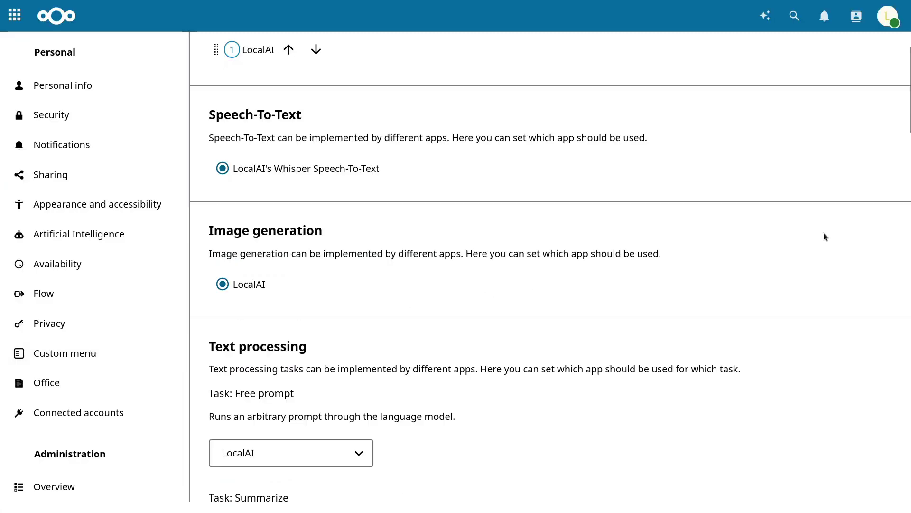
scroll(824, 236, down, 5)
scroll(824, 236, down, 14)
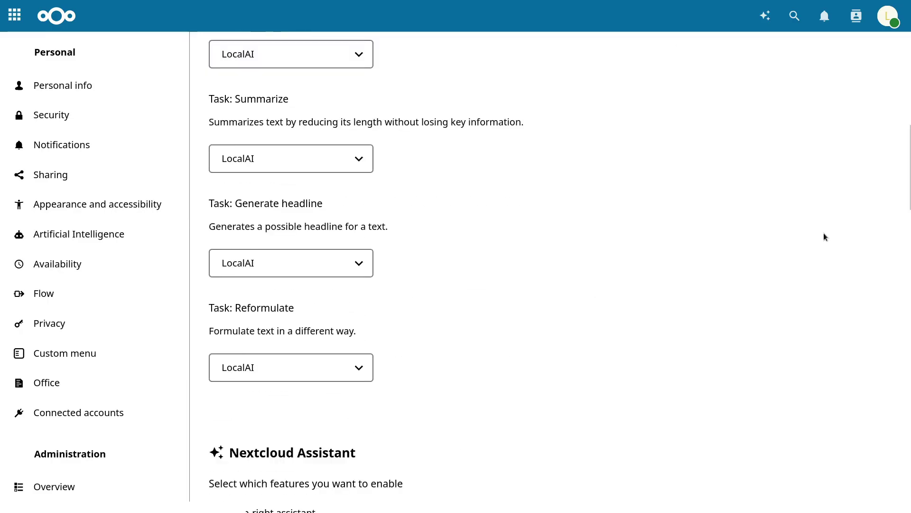
scroll(823, 236, down, 15)
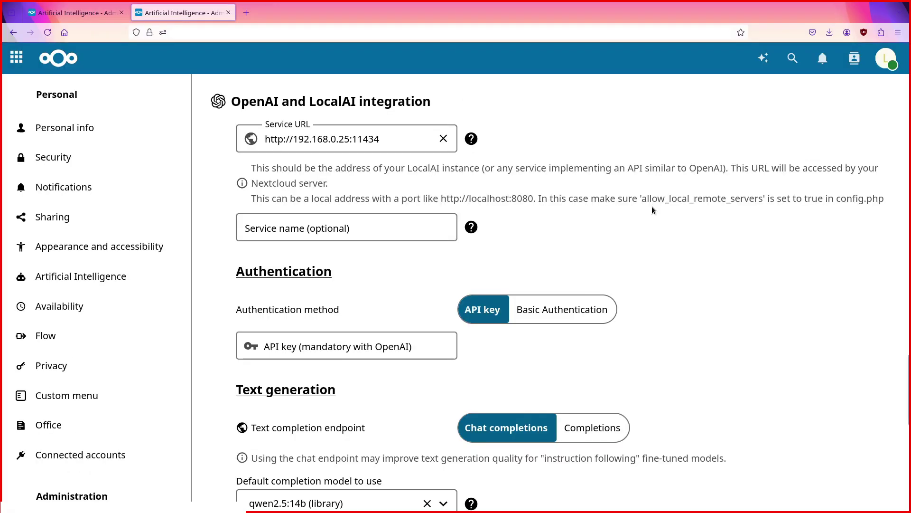
scroll(652, 206, down, 5)
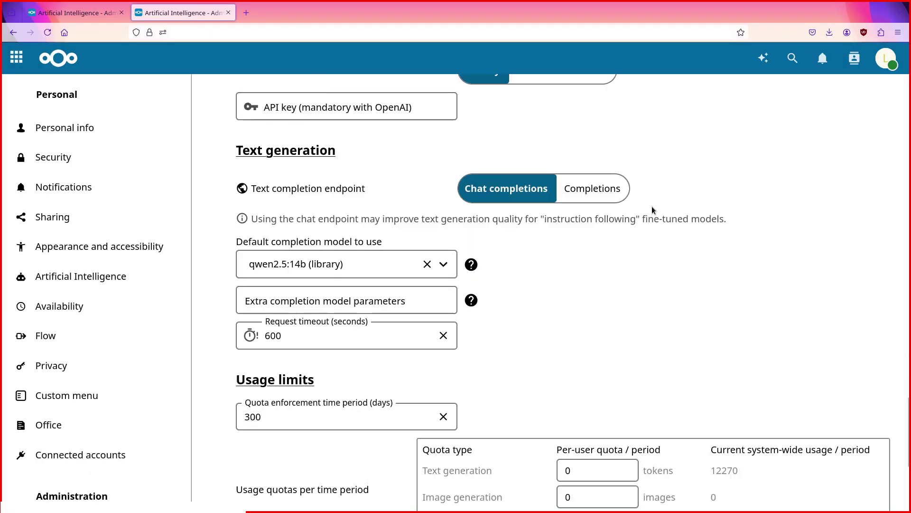
click(443, 264)
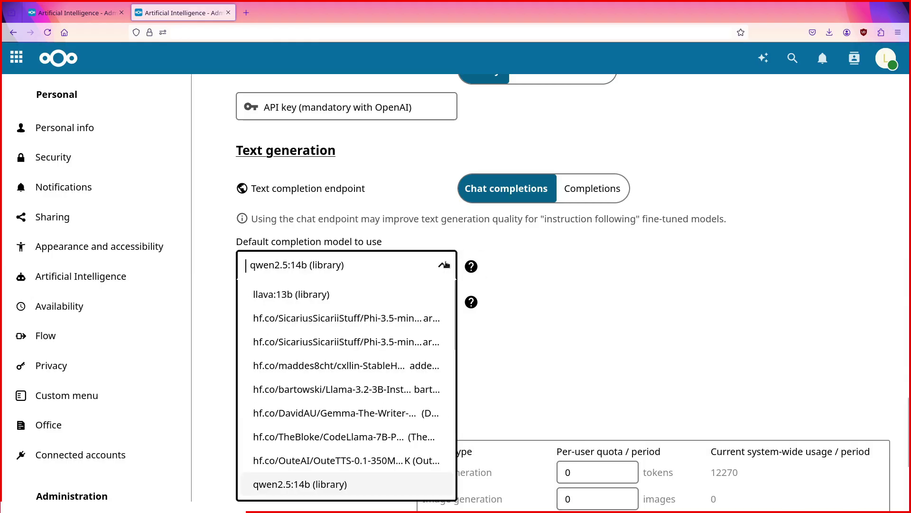
scroll(416, 304, down, 8)
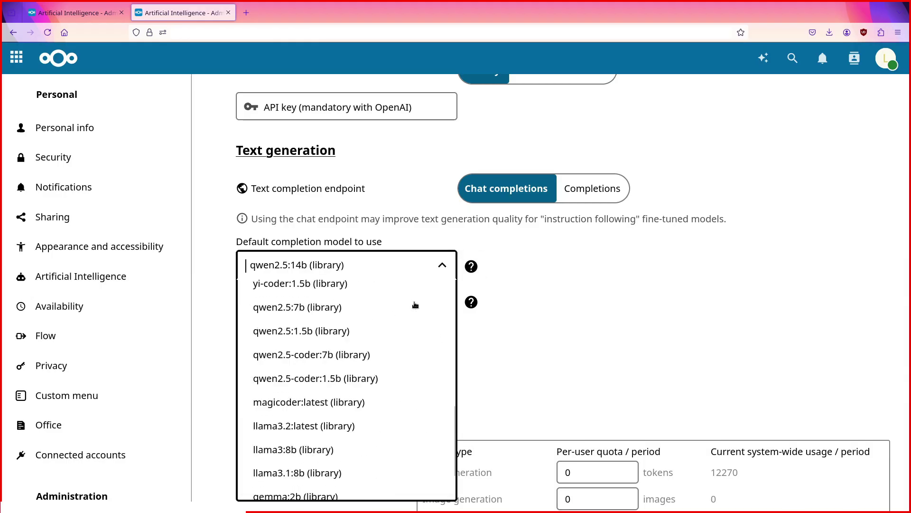
scroll(387, 403, up, 8)
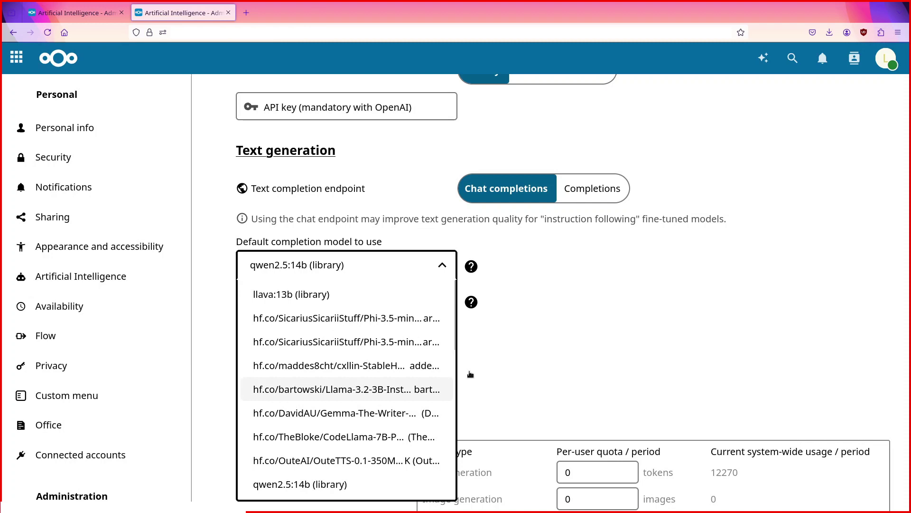
click(594, 345)
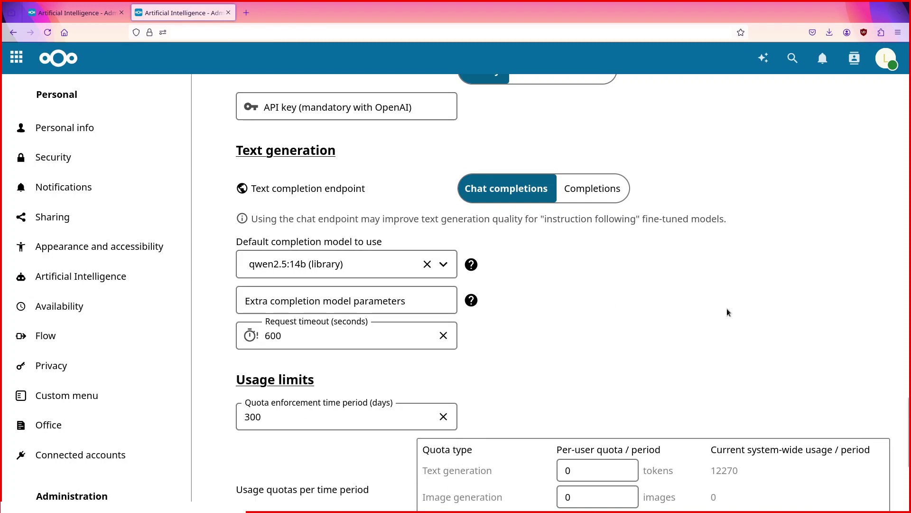
scroll(727, 309, down, 2)
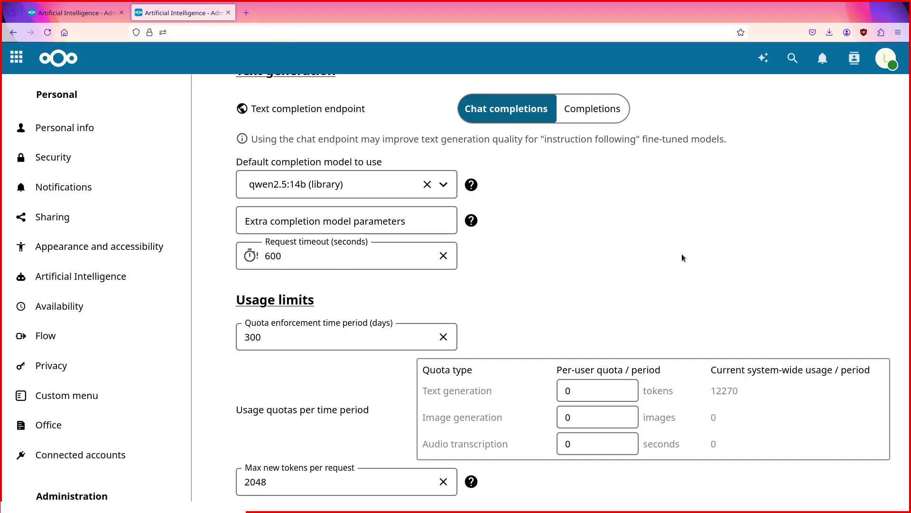
scroll(682, 258, down, 2)
scroll(682, 253, down, 2)
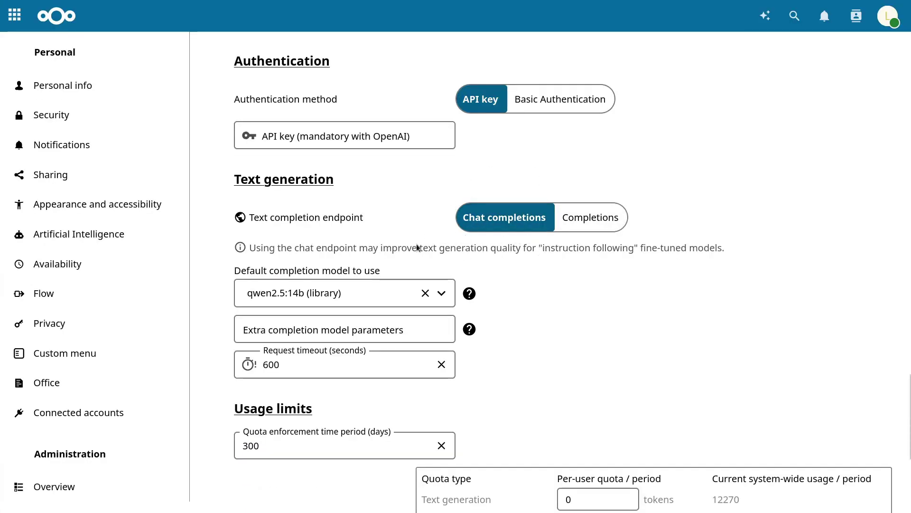
Highlight the chat endpoint explanation, then leave browser fullscreen
drag(249, 247, 477, 246)
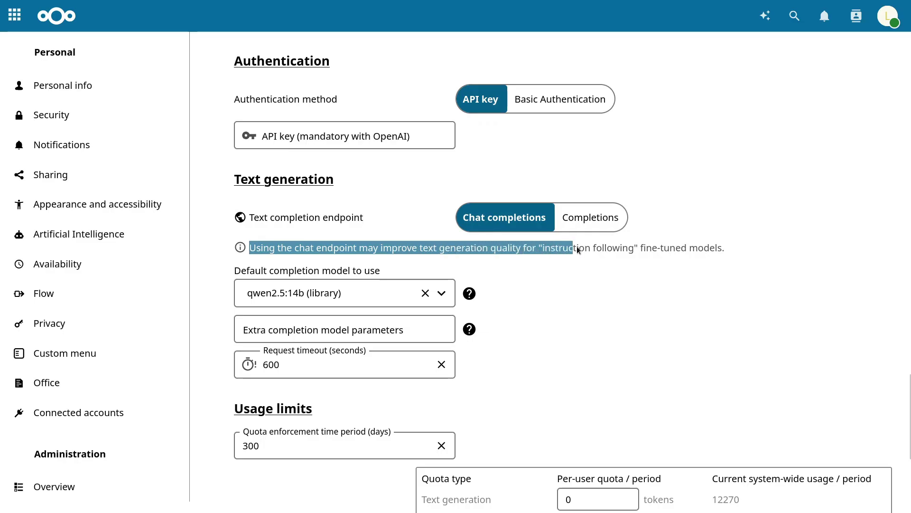
drag(577, 248, 709, 248)
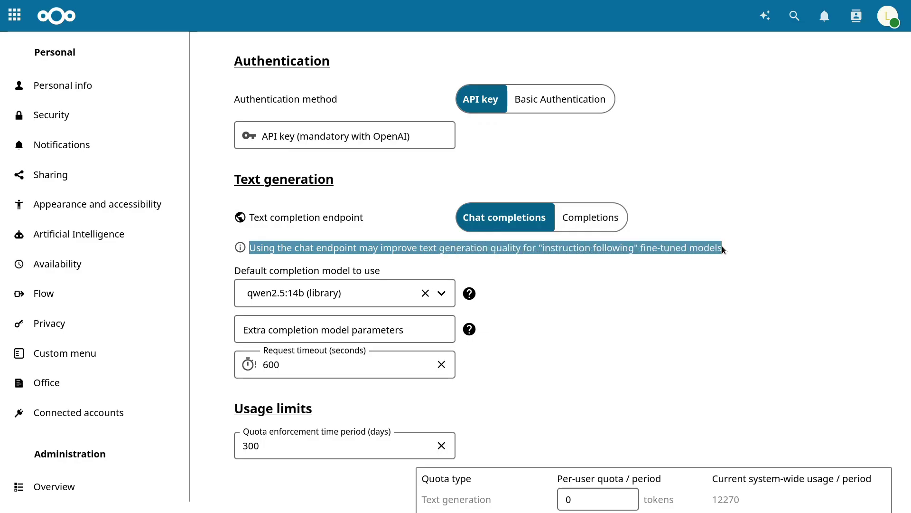
click(722, 246)
key(F11)
Review the Chat with AI 'Last N messages' setting, currently 4 messages
scroll(725, 317, up, 8)
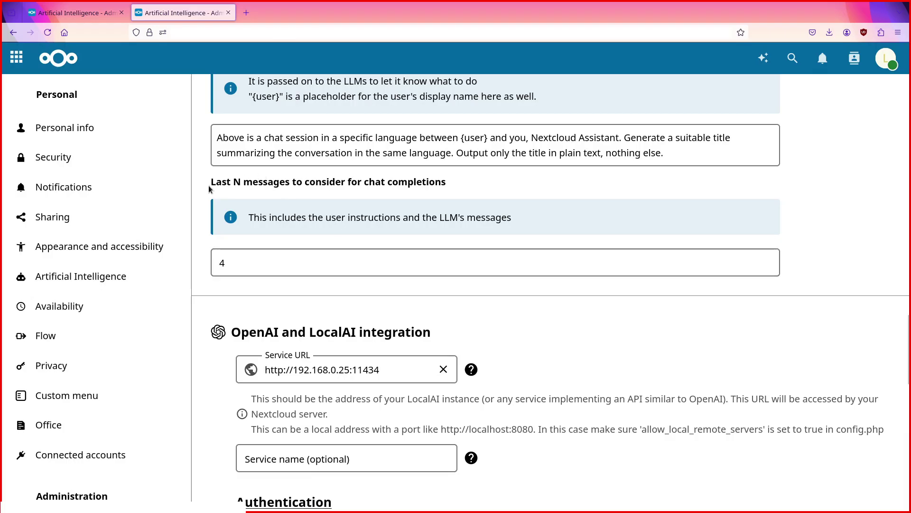
drag(211, 183, 453, 187)
drag(262, 219, 546, 218)
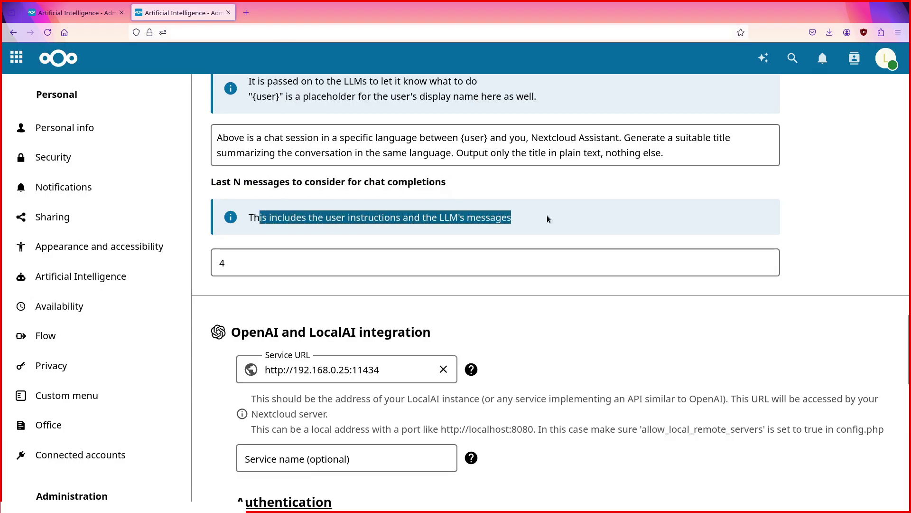
click(264, 271)
scroll(588, 291, up, 6)
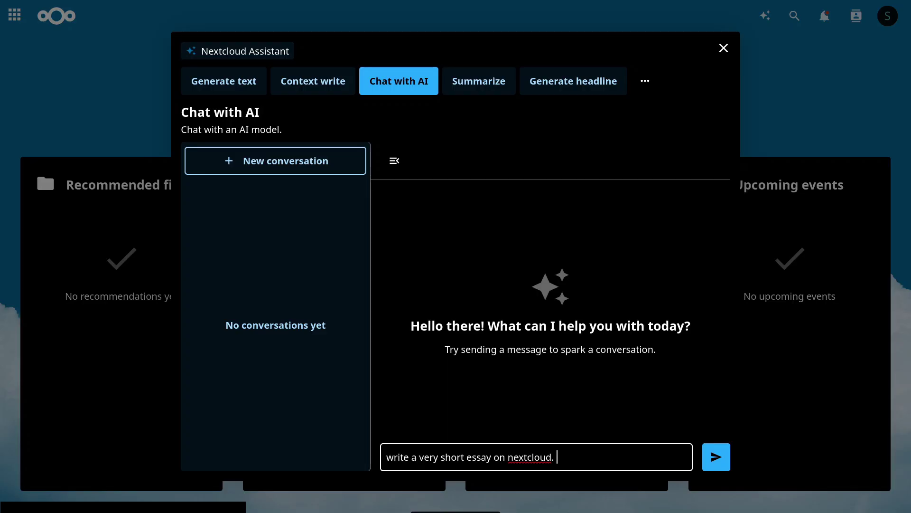
Finish the self-hosting essay prompt in Chat with AI, then switch to the htop terminal
text(hig)
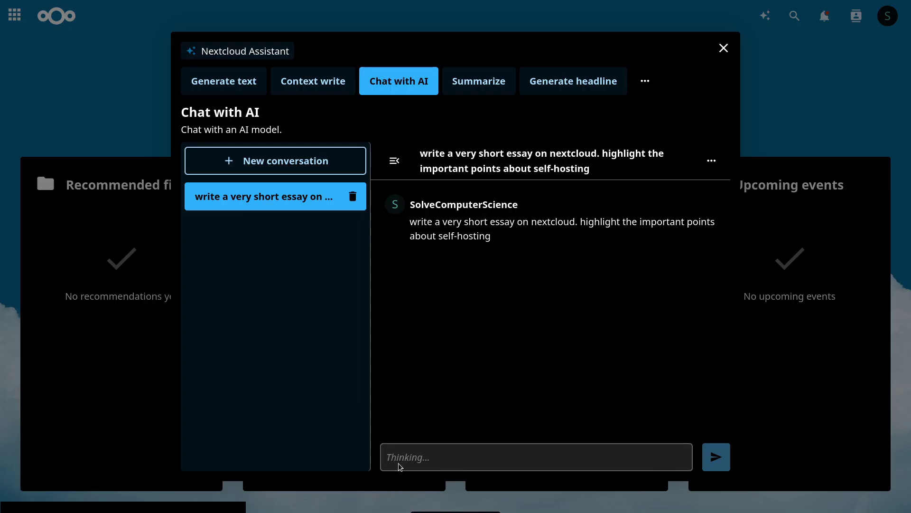
key(alt+Tab)
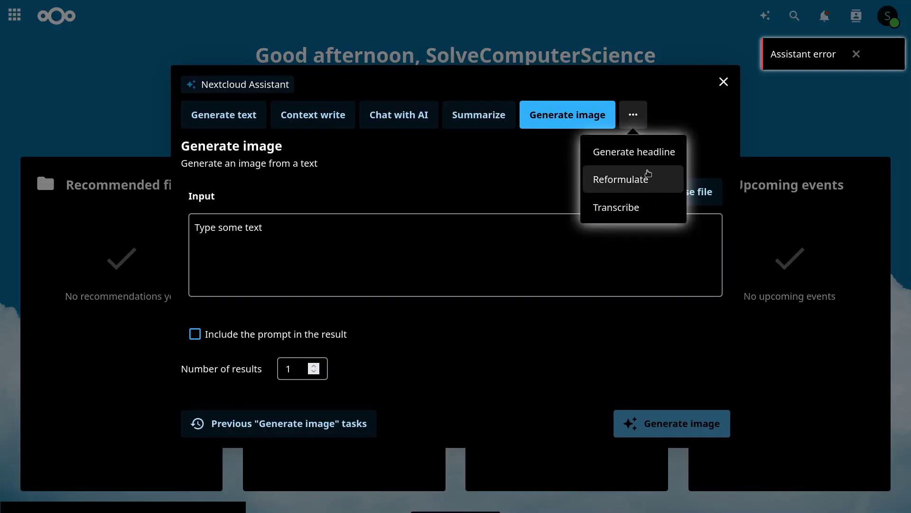
Browse the Assistant task types and submit the 'This does not work' screen image request
click(648, 206)
click(610, 152)
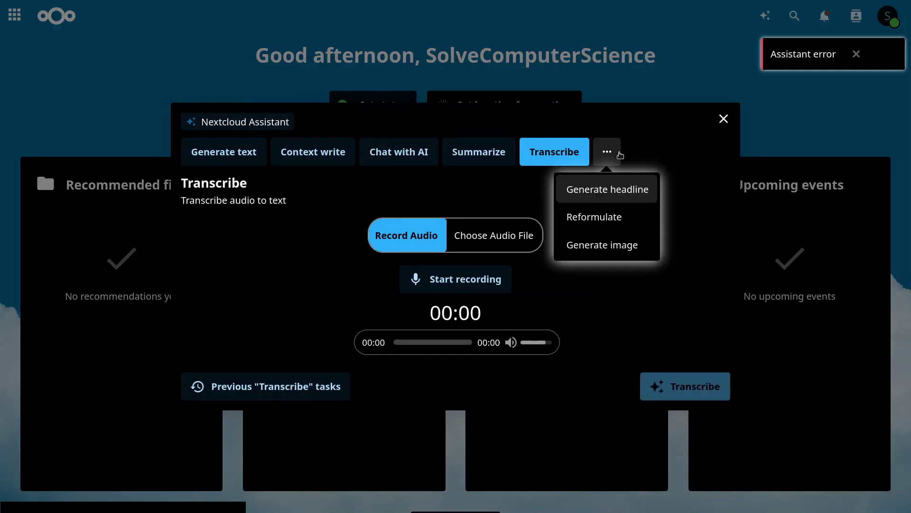
click(622, 207)
click(204, 164)
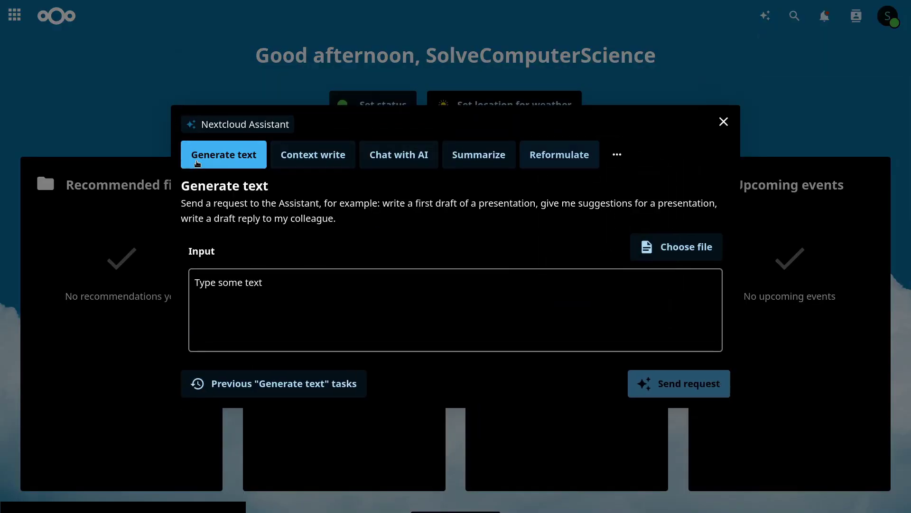
click(292, 160)
click(384, 101)
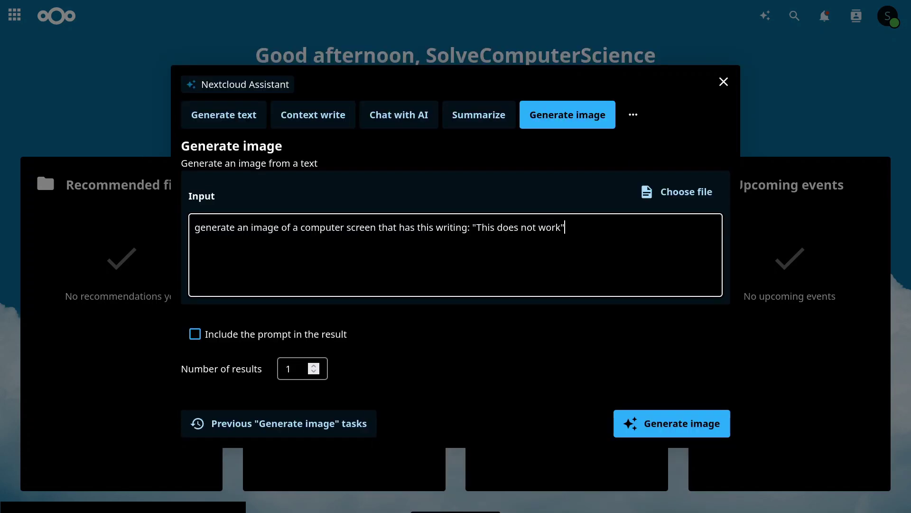
click(652, 424)
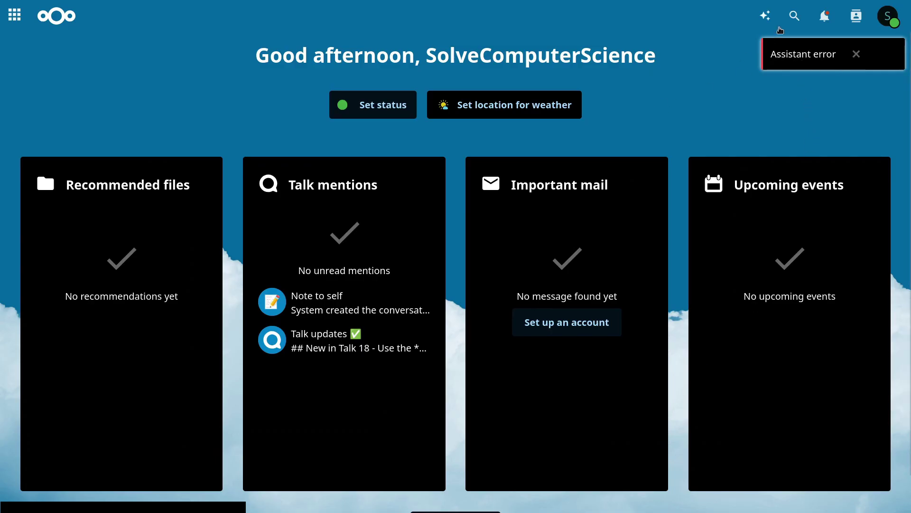
Reopen the Assistant and return to the Chat with AI conversation
click(765, 15)
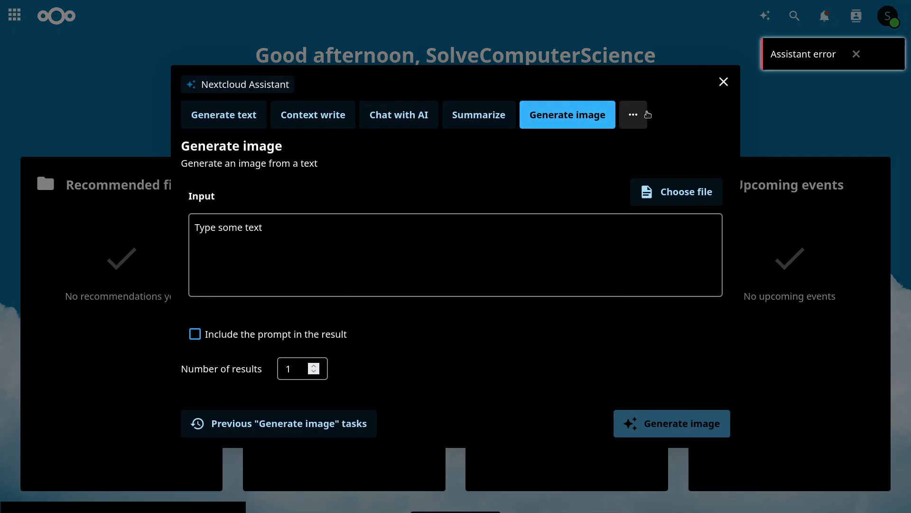
click(633, 114)
click(398, 115)
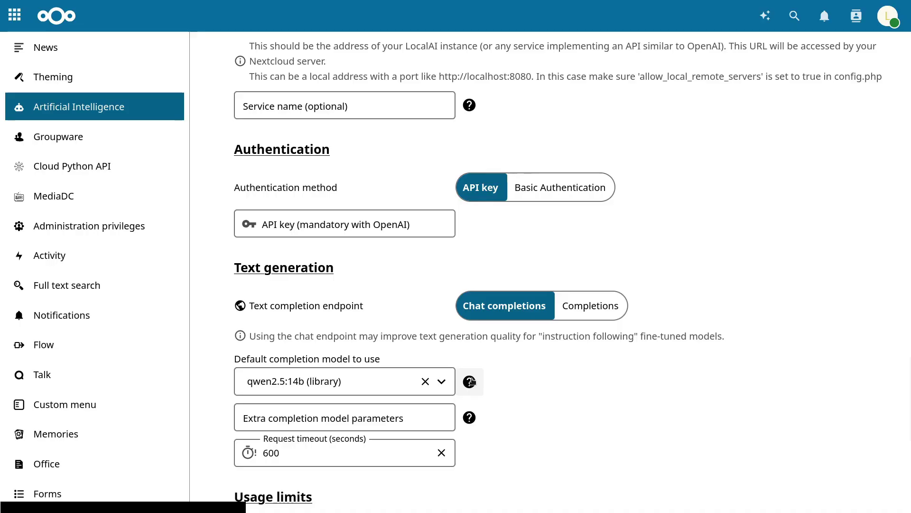
Make qwen2.5:1.5b the default model, then ask 'who are you?' and whether it is the 1.5b model
click(379, 381)
click(346, 305)
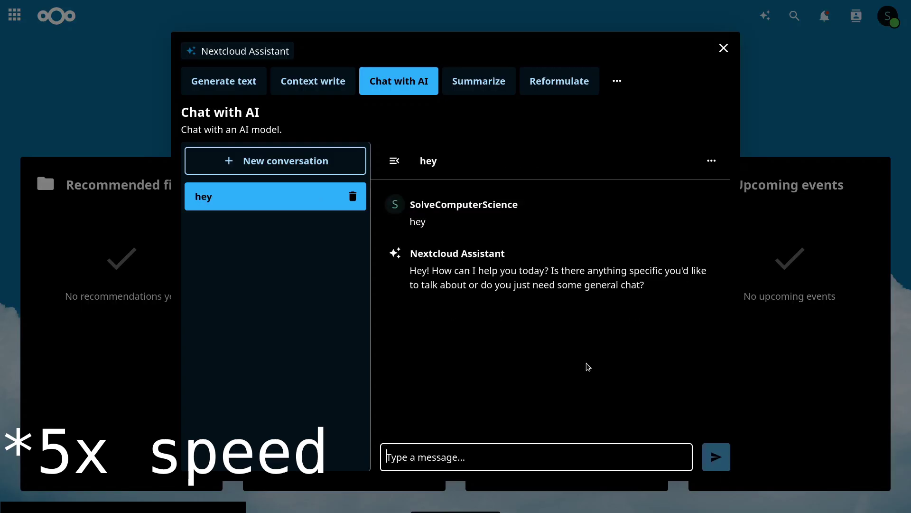
text(who are you?)
key(Return)
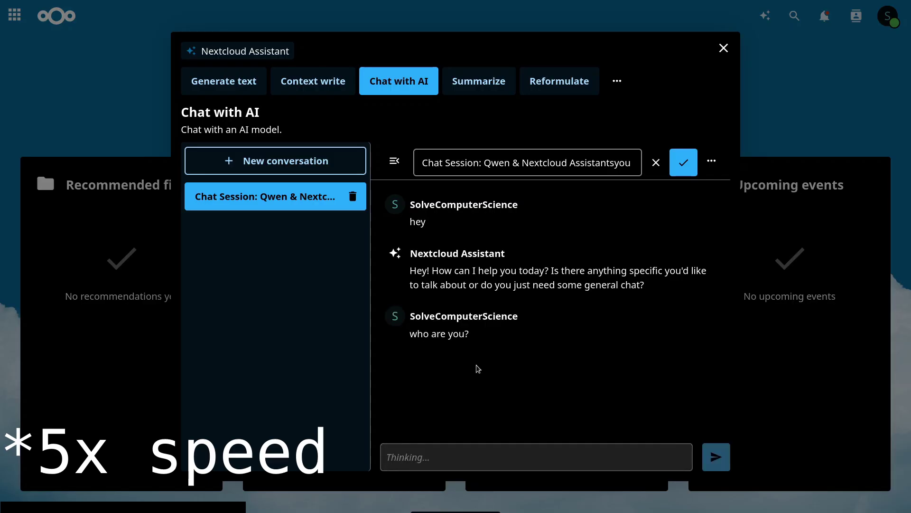
text(are you the 1.5b model (not the 14b one)?)
key(Return)
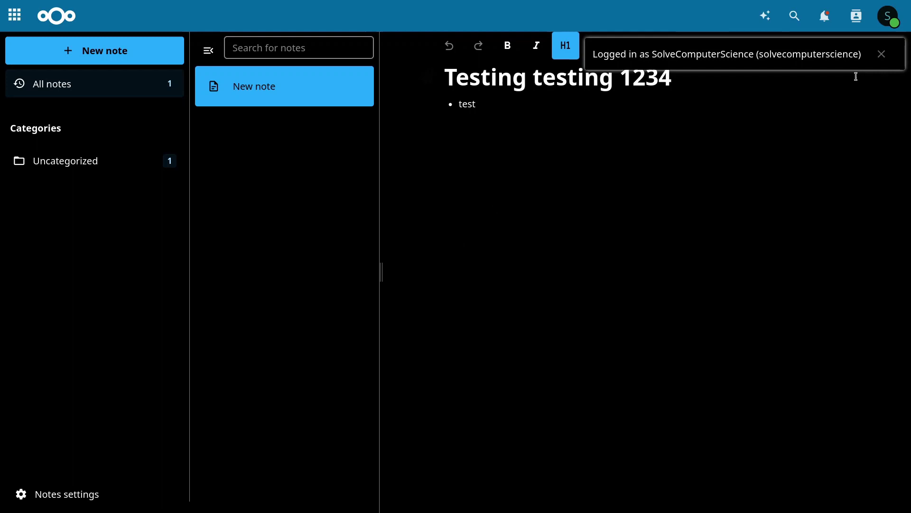
Dismiss the notification, then run 'generate a TODO List' through Smart Picker's AI text generation
click(878, 56)
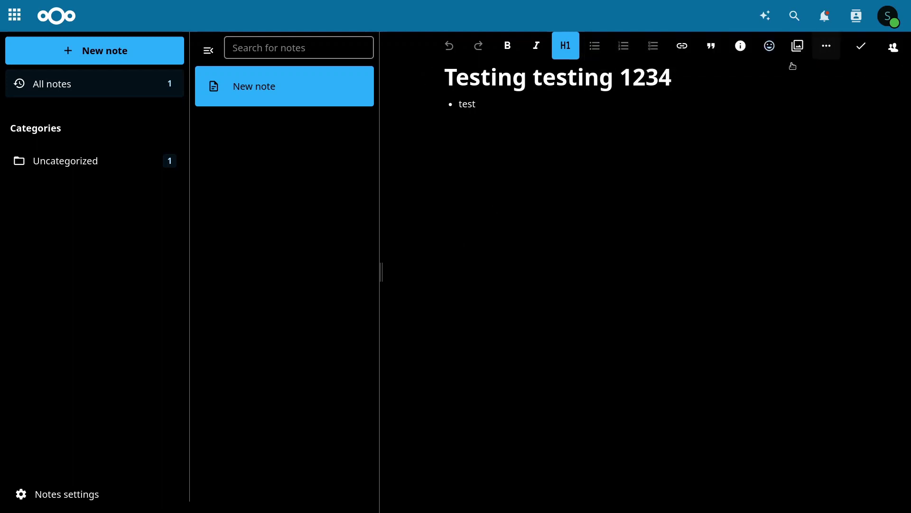
click(682, 45)
click(694, 138)
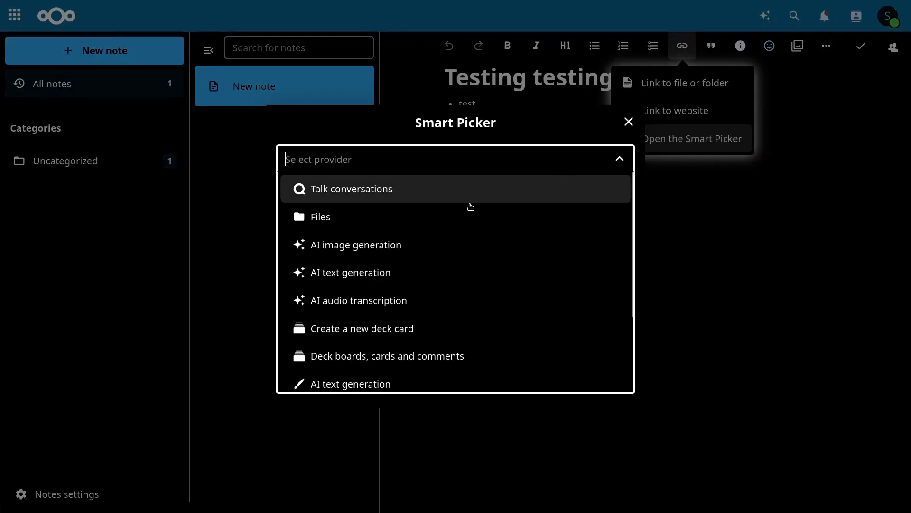
click(419, 274)
text(generate a TODO List)
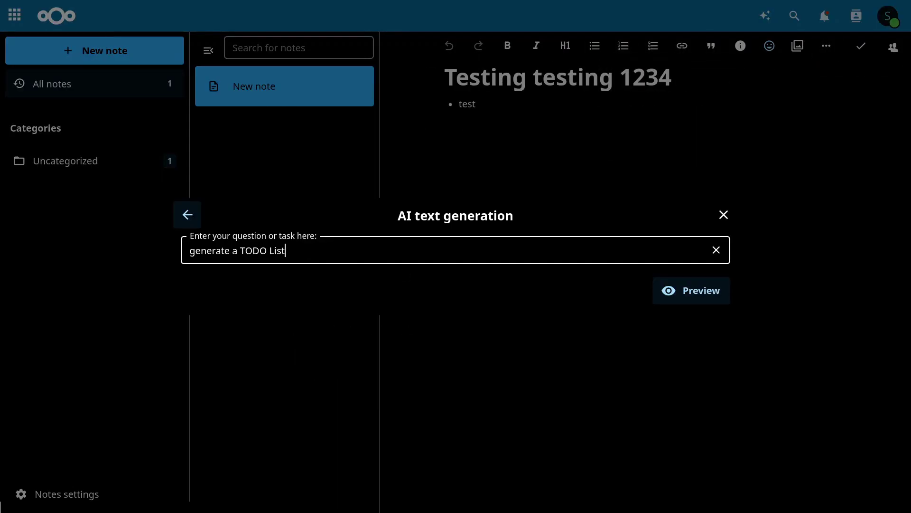
key(Return)
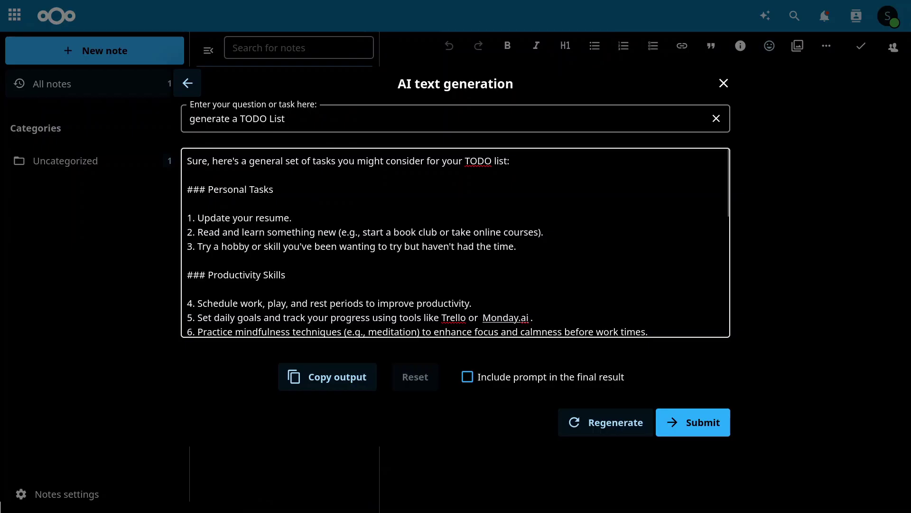
Generate 2 results for 'this is an older separate app from nextcloud' with the older provider, then insert them
scroll(261, 299, down, 5)
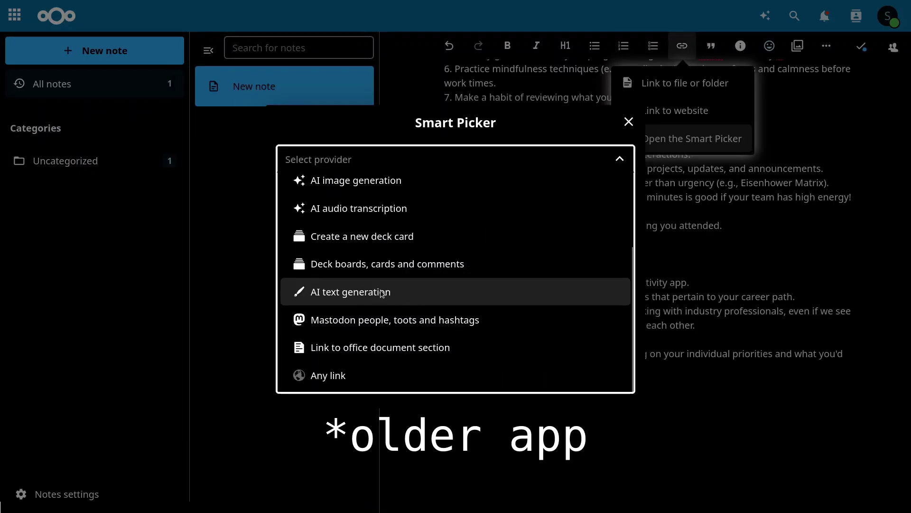
click(371, 291)
click(541, 286)
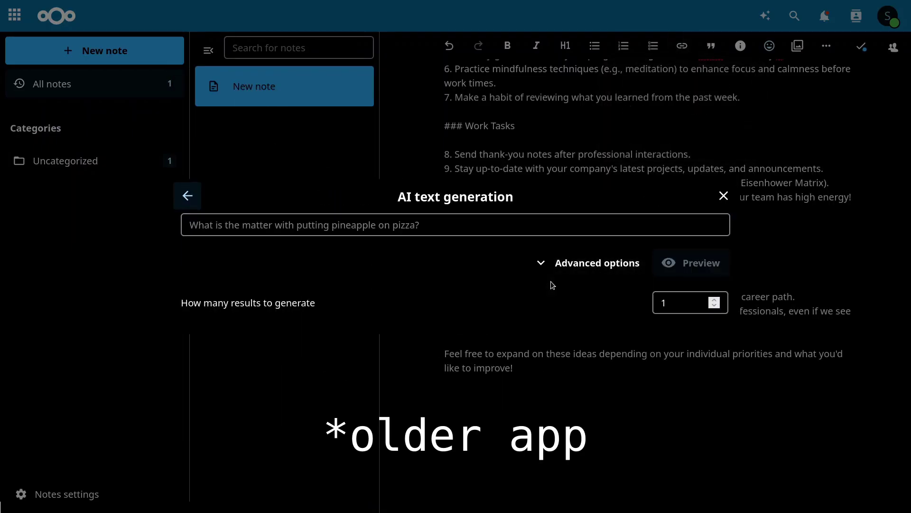
click(452, 223)
text(this is an older separate app from nextcloud)
click(715, 299)
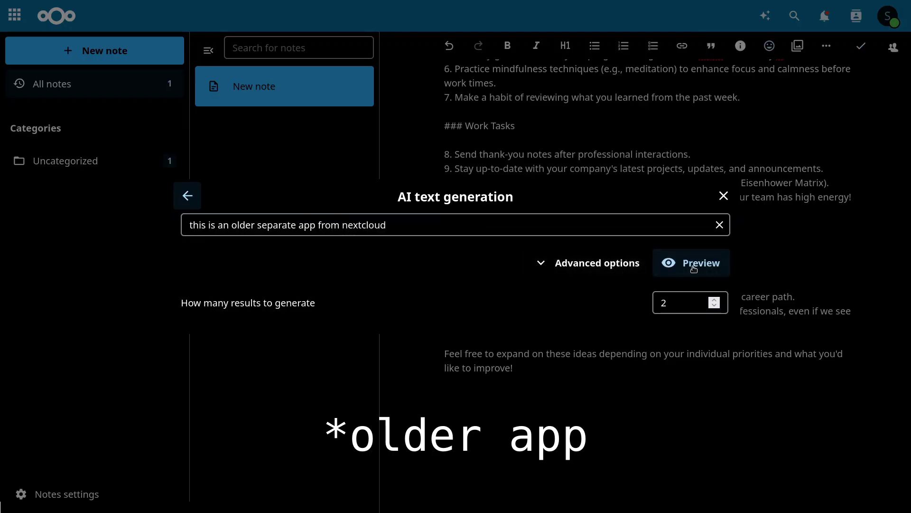
click(695, 269)
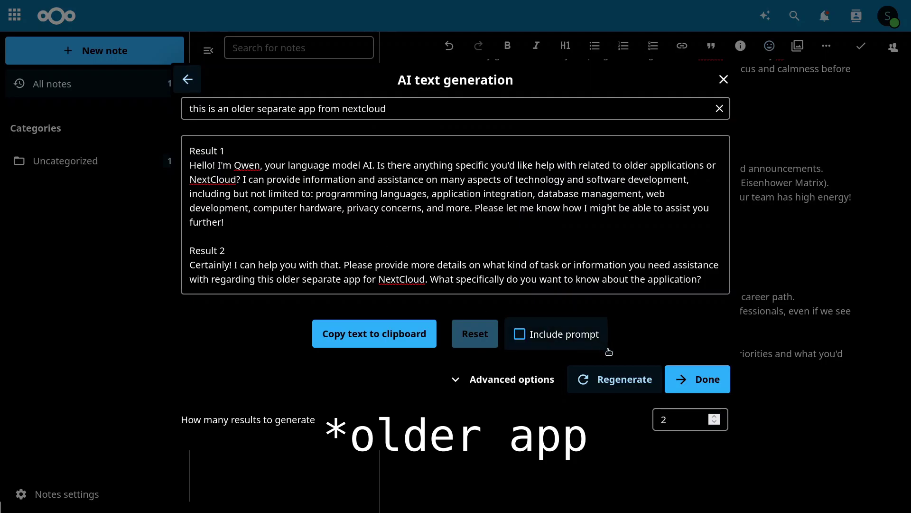
click(686, 382)
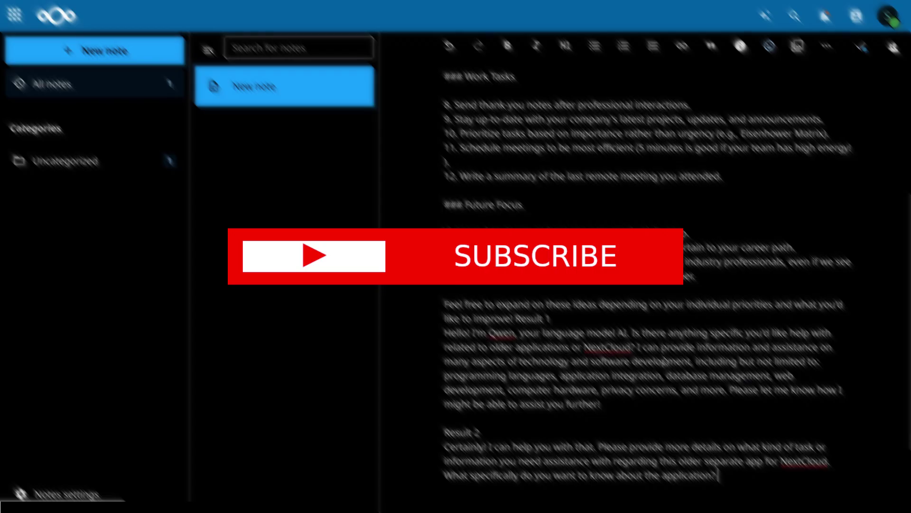